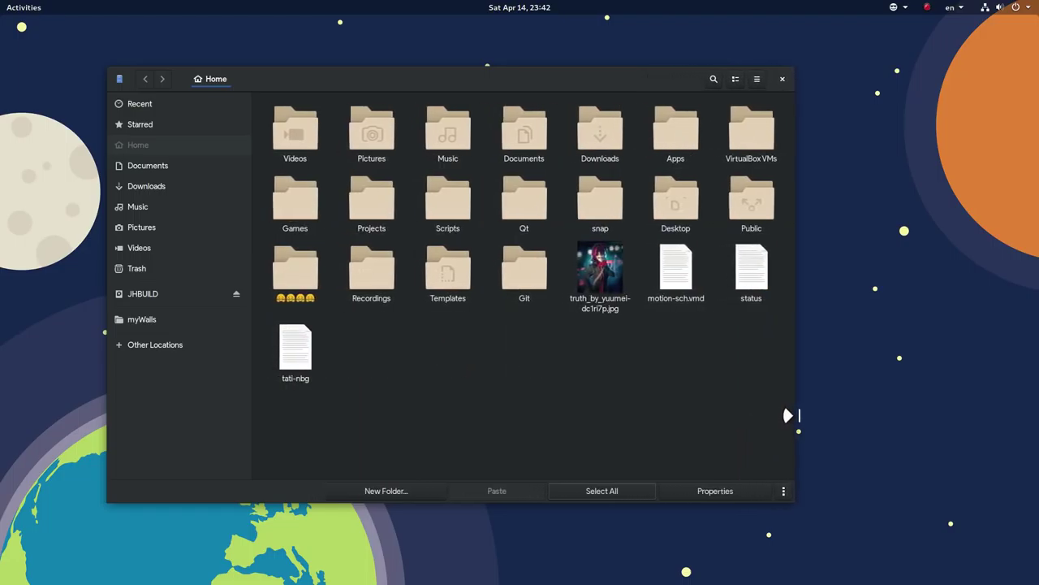
# Step: Widen the file manager window while truth_by_yuumei-dc1ri7p.jpg is selected, and clear the selection
pyautogui.click(421, 277)
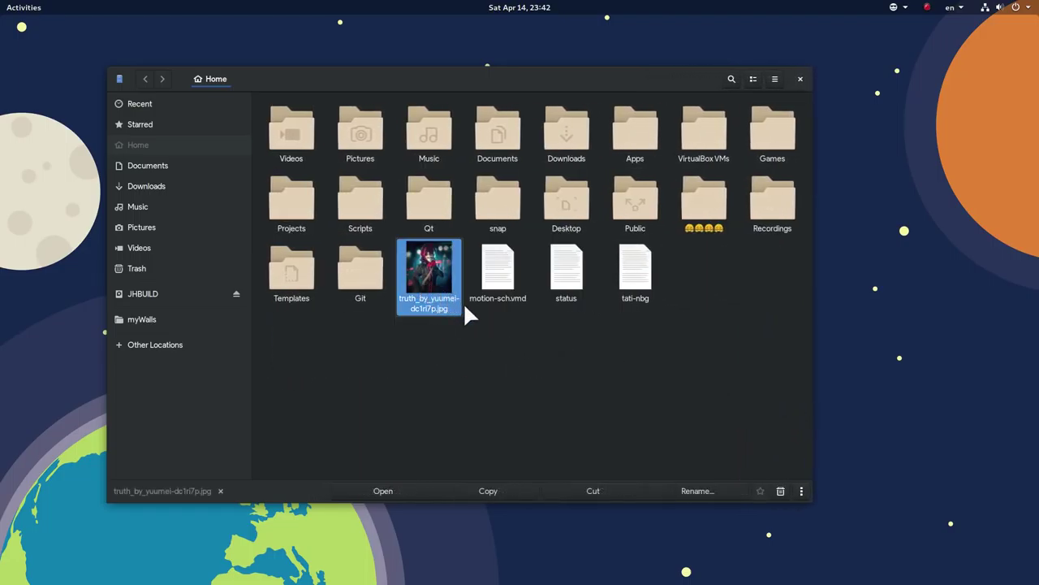
pyautogui.moveTo(816, 383); pyautogui.dragTo(885, 382)
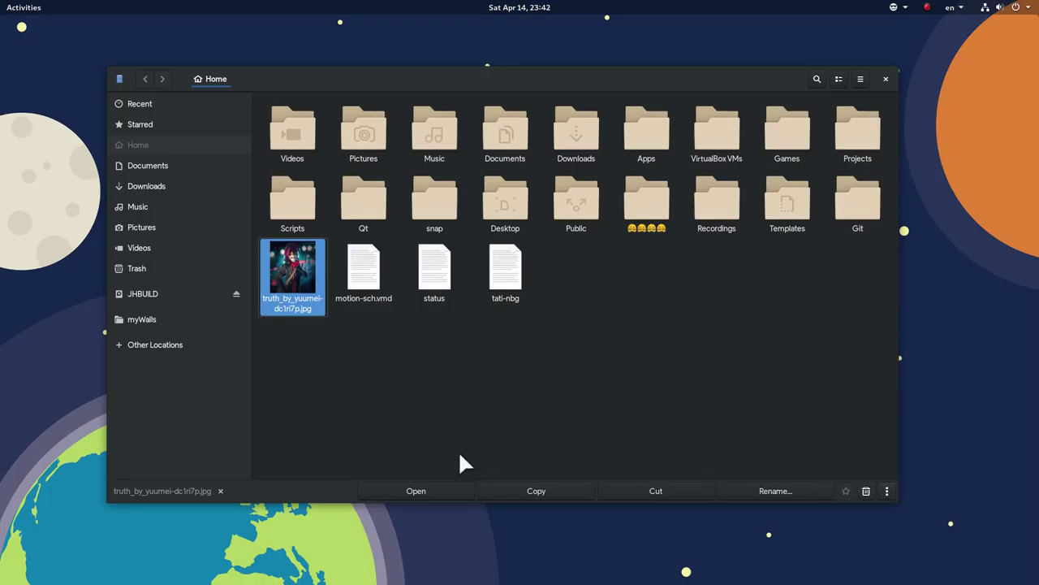
pyautogui.click(219, 490)
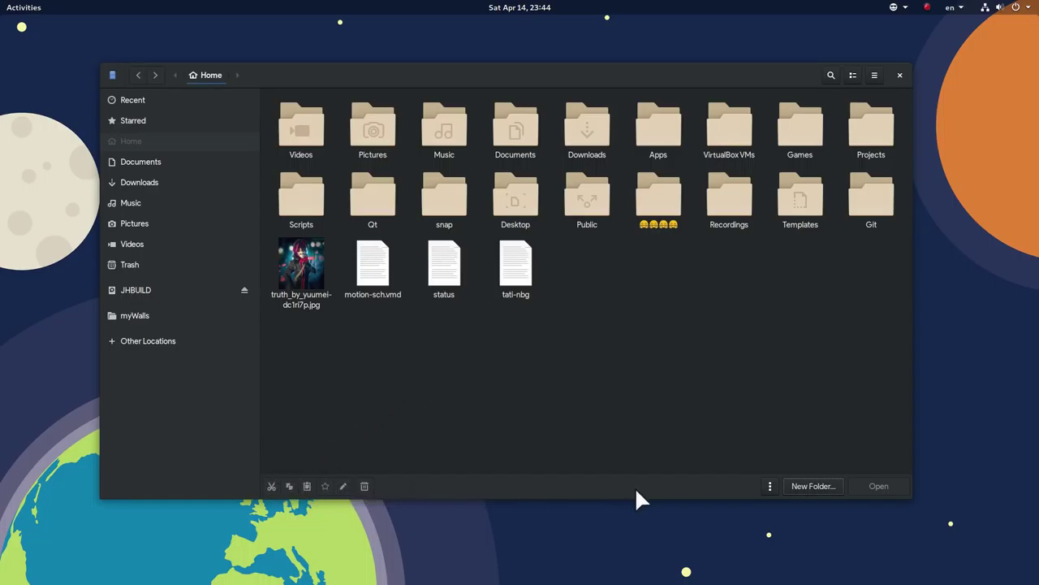
# Step: View the additional actions with nothing selected and the New Folder dialog, dismissing both without creating a folder
pyautogui.click(771, 486)
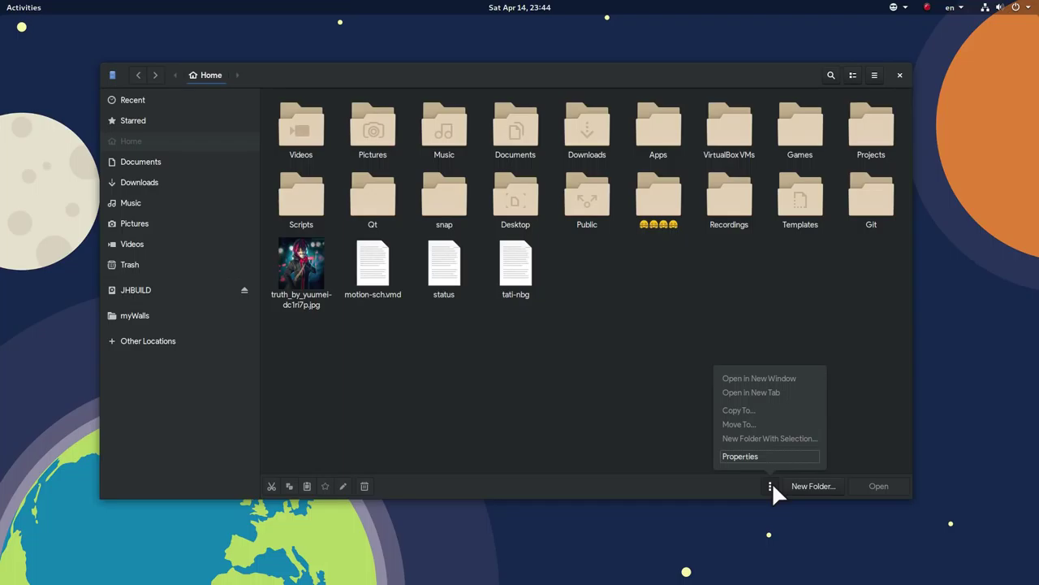
pyautogui.click(771, 483)
pyautogui.click(801, 486)
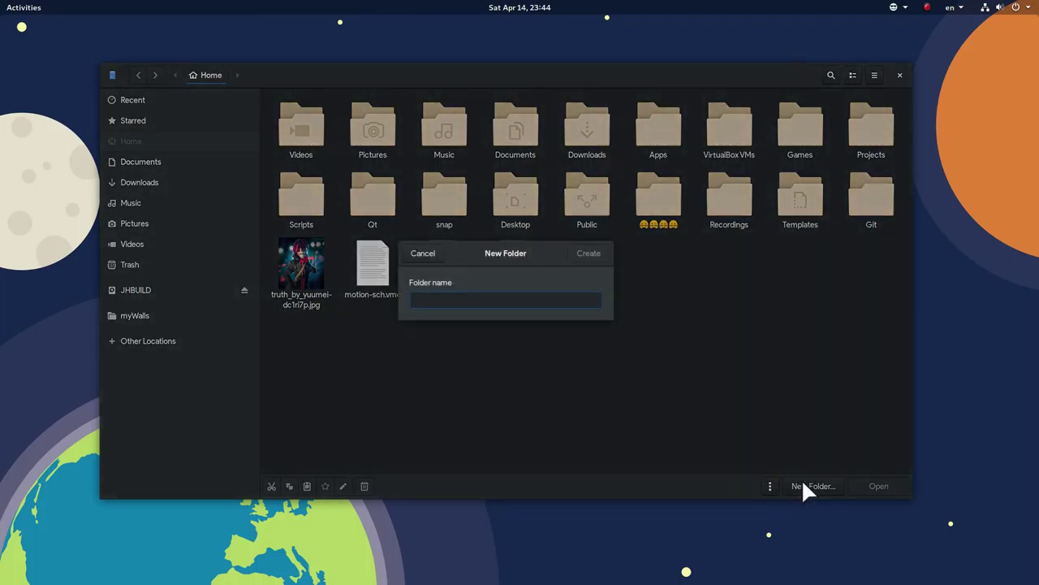
pyautogui.press('Escape')
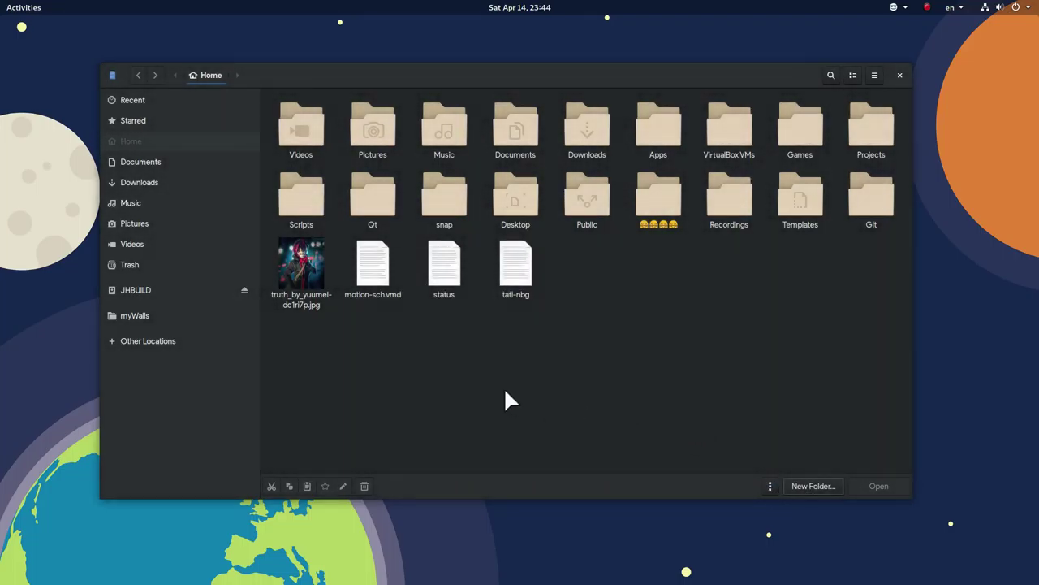
# Step: Bring up the rename prompt for truth_by_yuumei-dc1ri7p.jpg and dismiss it without changing the name
pyautogui.click(307, 284)
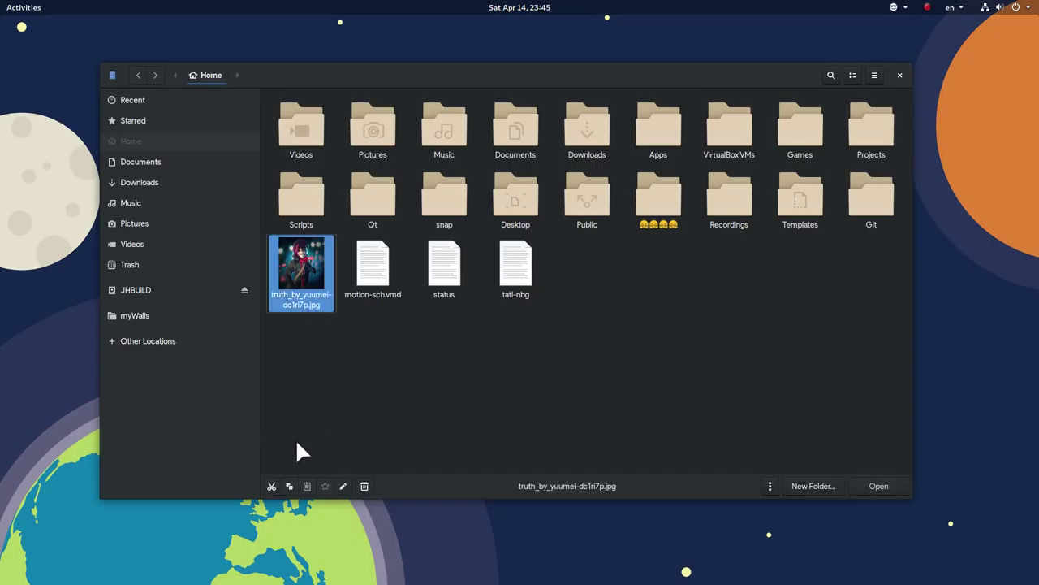
pyautogui.click(344, 486)
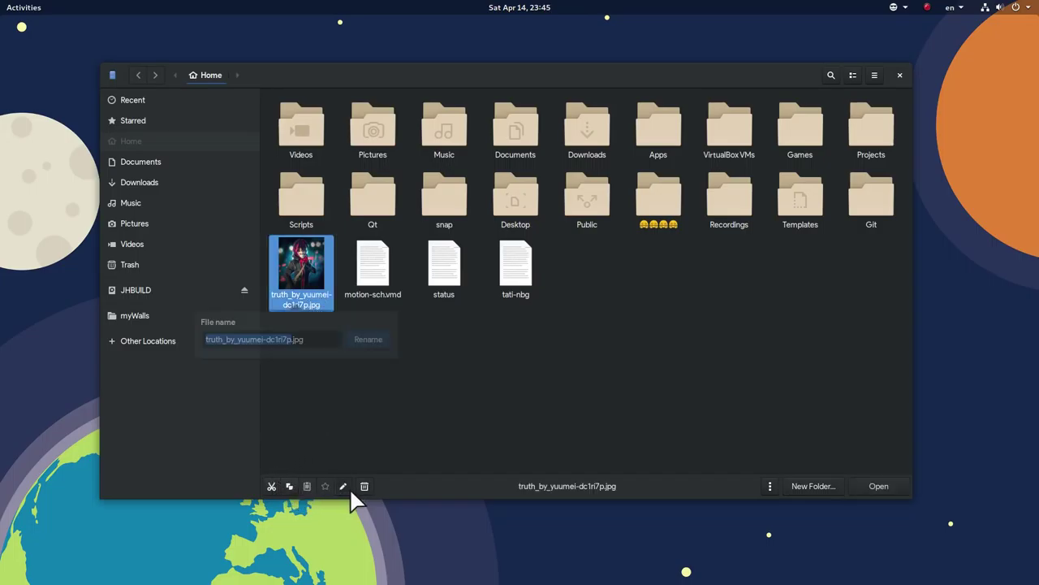
pyautogui.click(362, 431)
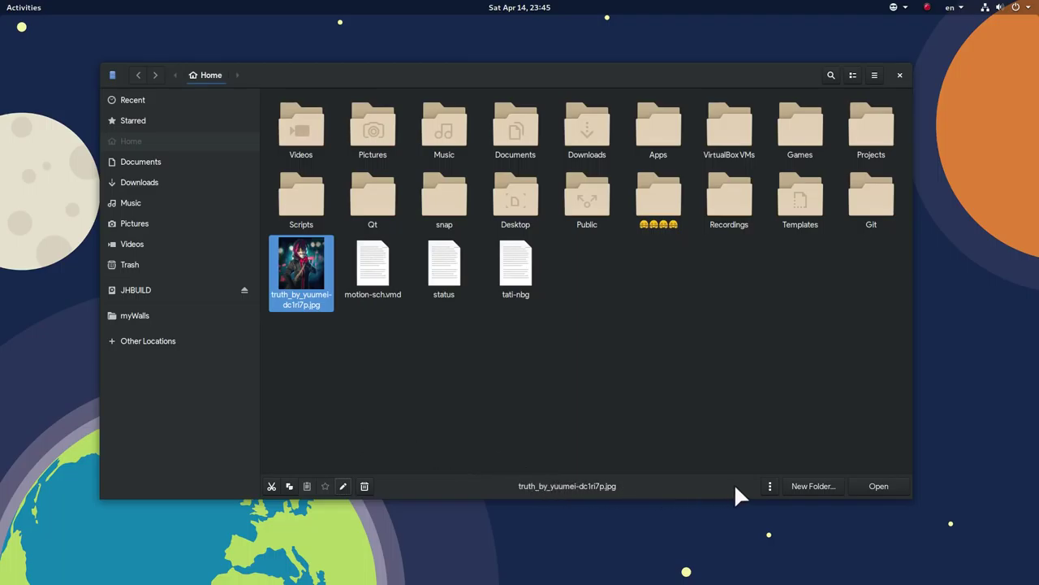
# Step: Check the additional actions for the selected image, and open it in the image viewer before closing the viewer
pyautogui.click(770, 486)
pyautogui.click(770, 486)
pyautogui.click(866, 484)
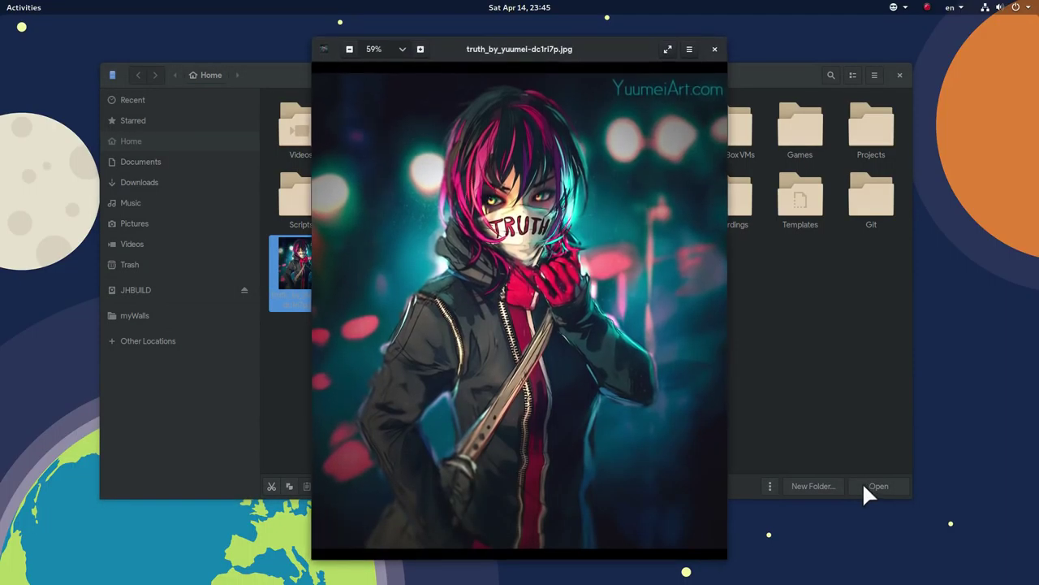
pyautogui.click(714, 49)
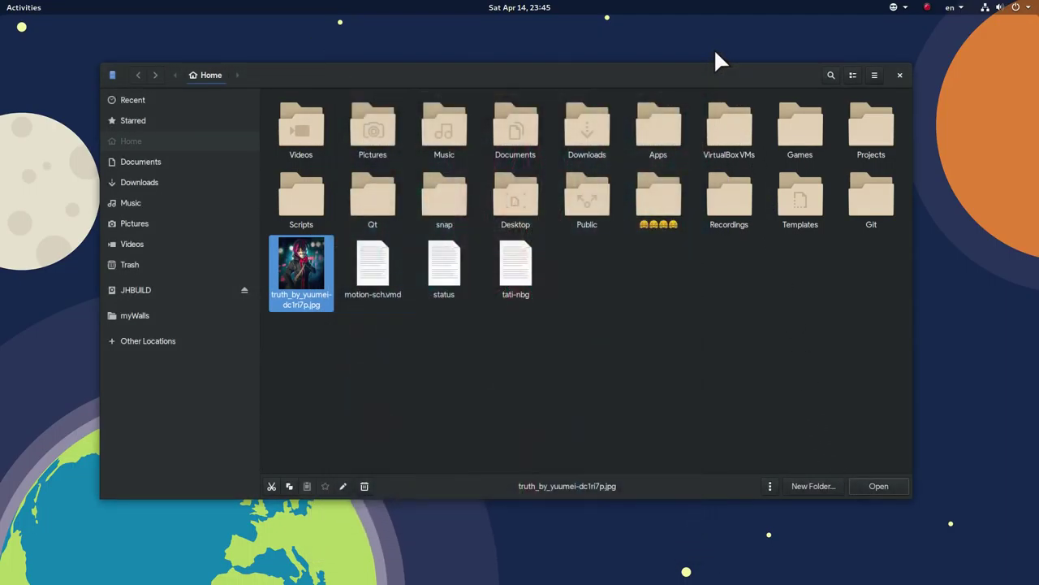
# Step: Add motion-sch.vmd and status to the selection, and clear the whole selection
pyautogui.keyDown('ctrl'); pyautogui.click(385, 274); pyautogui.keyUp('ctrl')
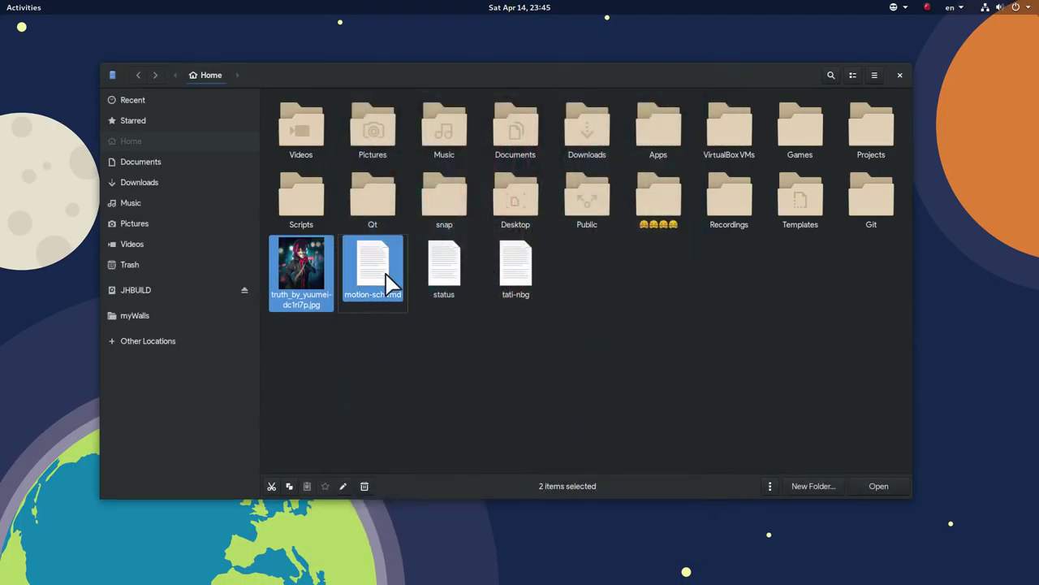
pyautogui.keyDown('ctrl'); pyautogui.click(432, 283); pyautogui.keyUp('ctrl')
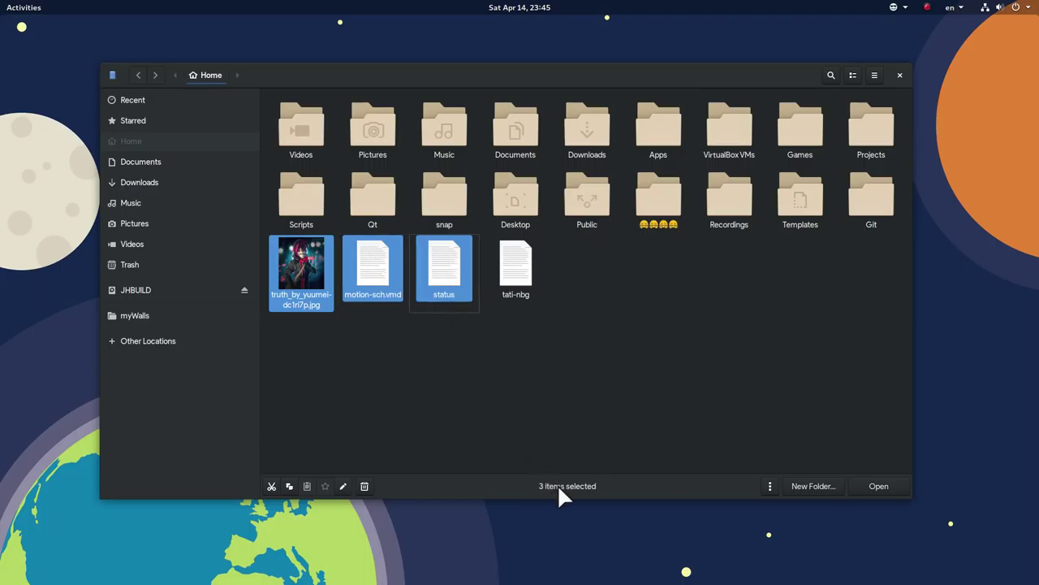
pyautogui.click(499, 366)
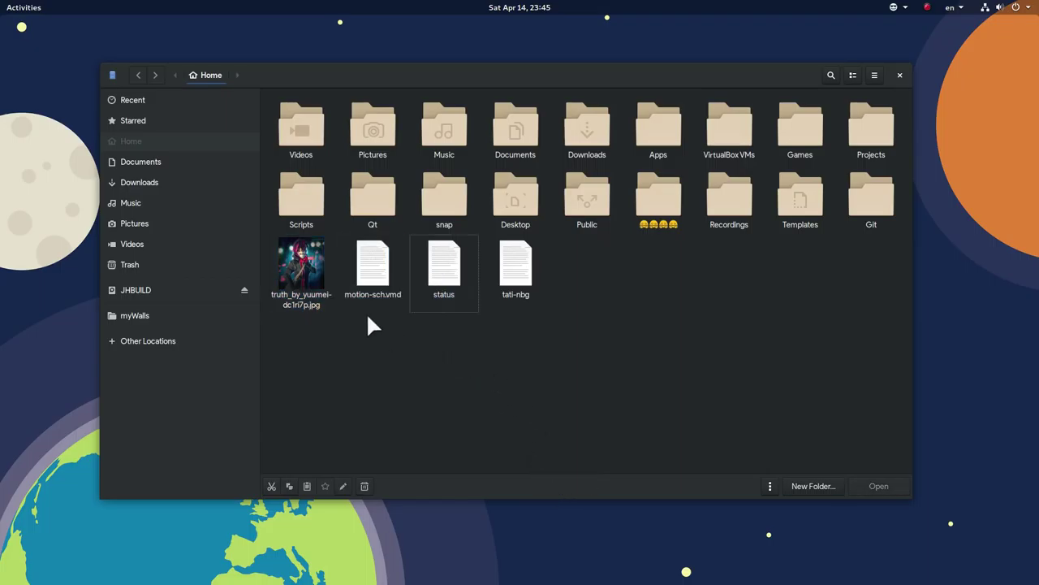
# Step: Select only truth_by_yuumei-dc1ri7p.jpg and narrow the file manager window
pyautogui.click(318, 278)
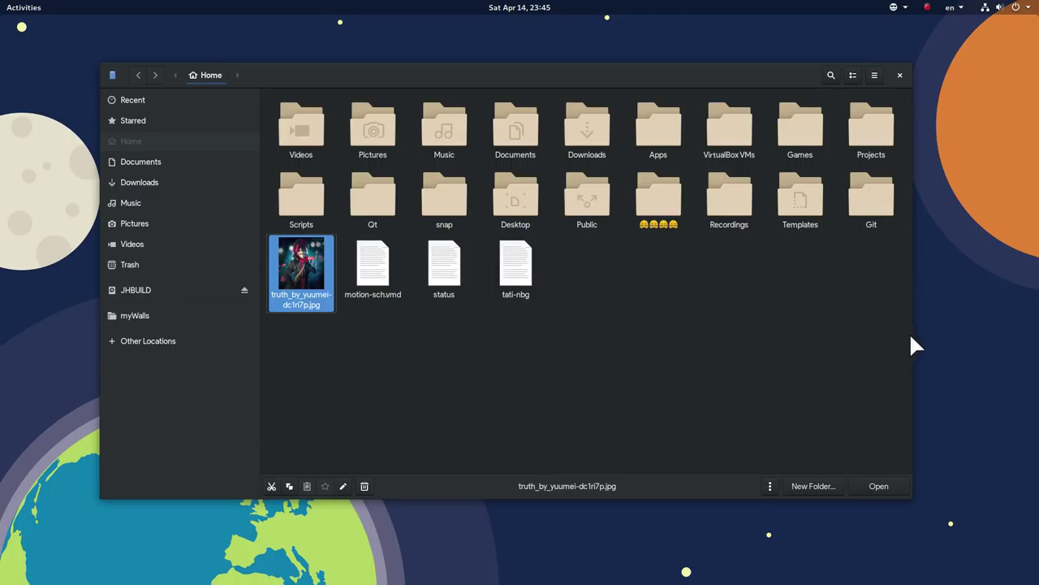
pyautogui.moveTo(911, 337); pyautogui.dragTo(853, 325)
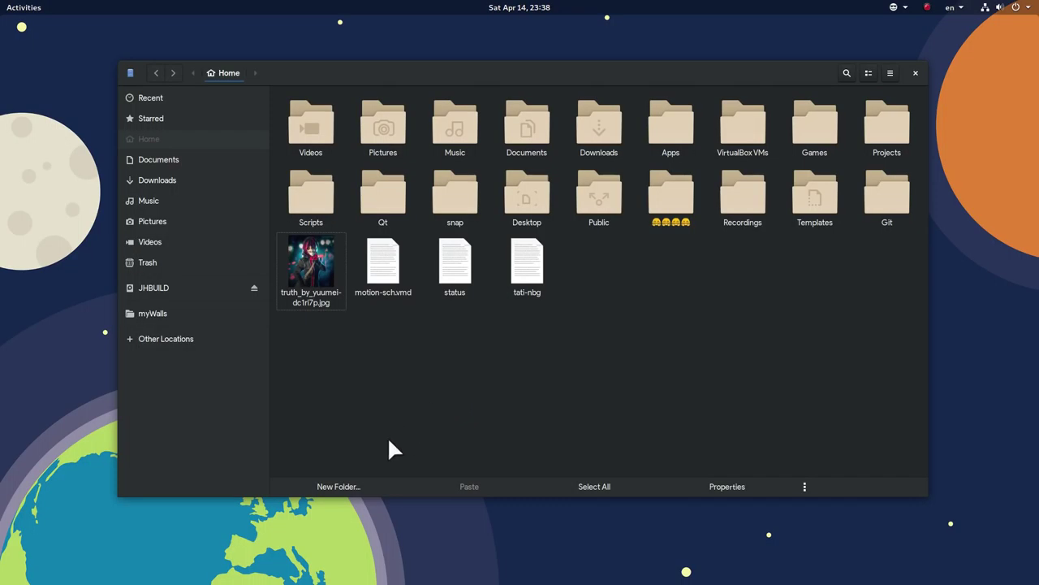
# Step: Open and cancel the New Folder dialog, and select all items in Home before clearing the selection
pyautogui.click(340, 483)
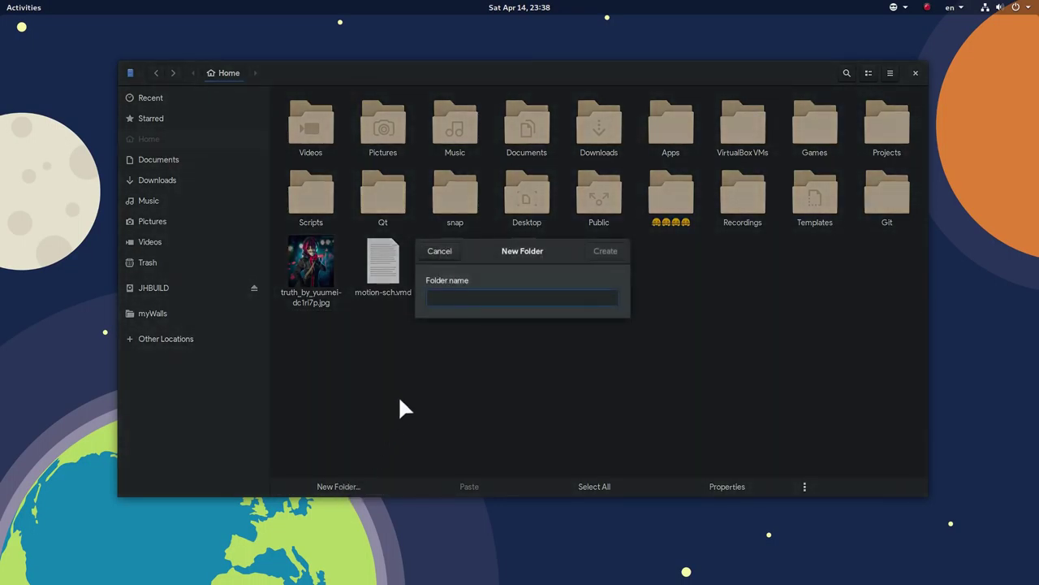
pyautogui.click(442, 251)
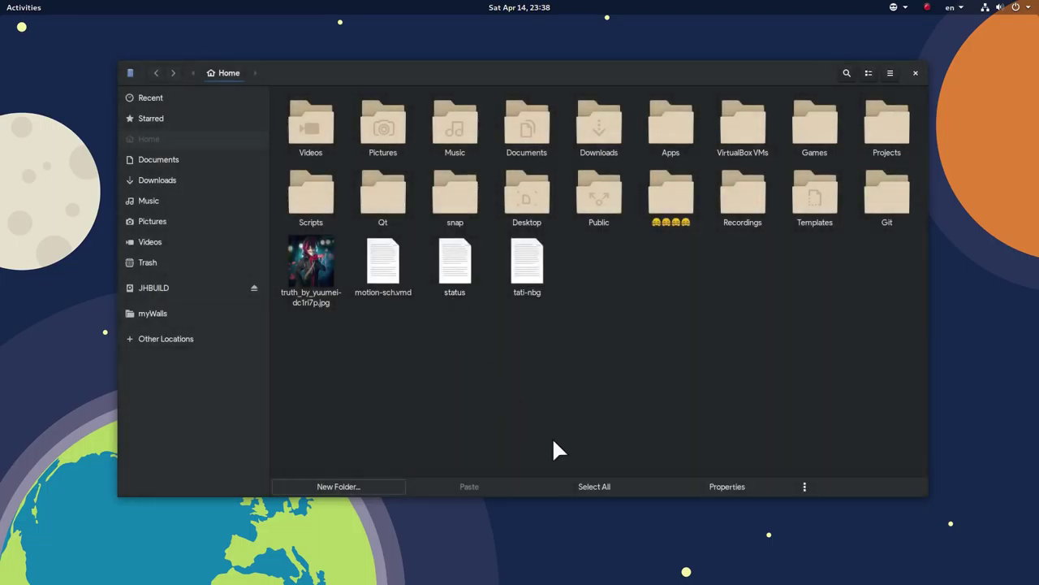
pyautogui.click(583, 485)
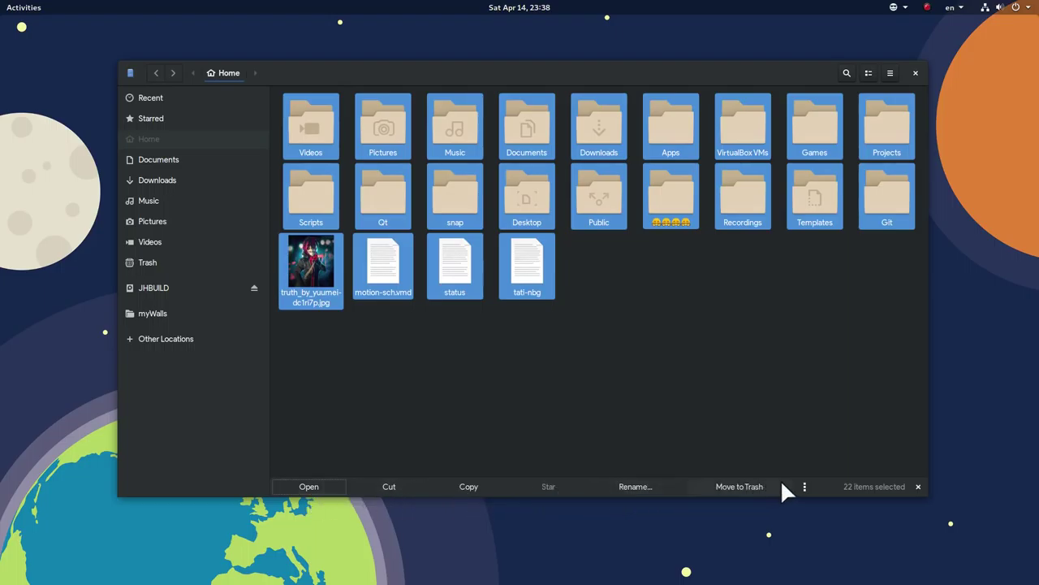
pyautogui.click(646, 439)
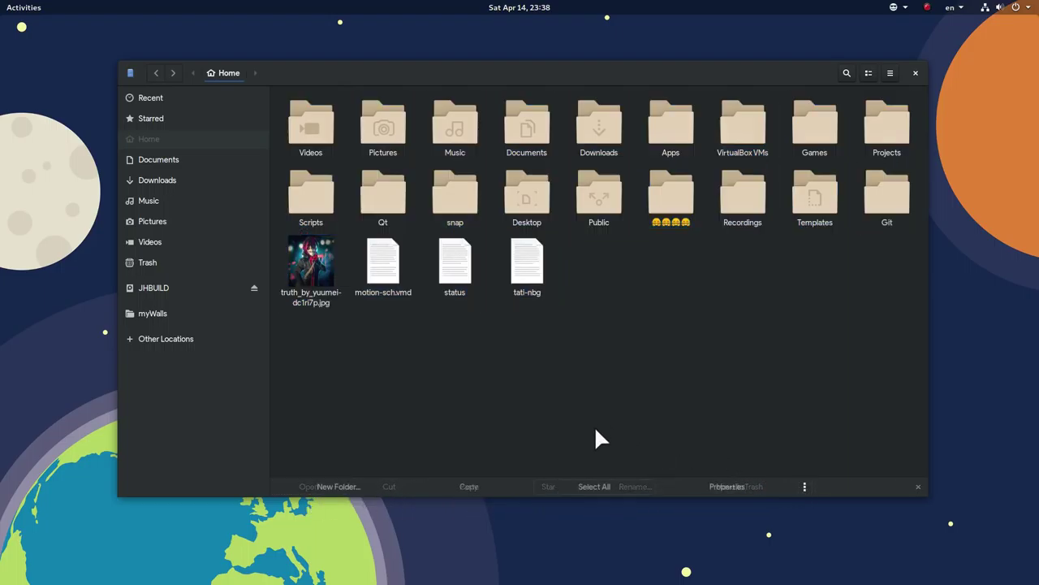
# Step: View the basic properties of the Home folder and close the properties window
pyautogui.click(729, 484)
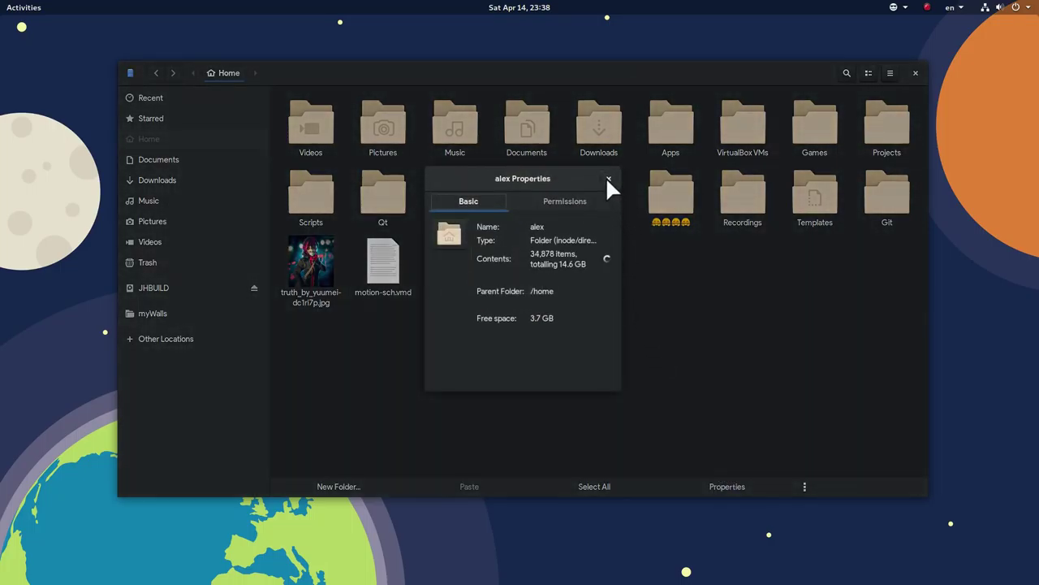
pyautogui.click(608, 178)
# Step: Toggle the selection of truth_by_yuumei-dc1ri7p.jpg, and narrow the window with the image selected
pyautogui.click(318, 280)
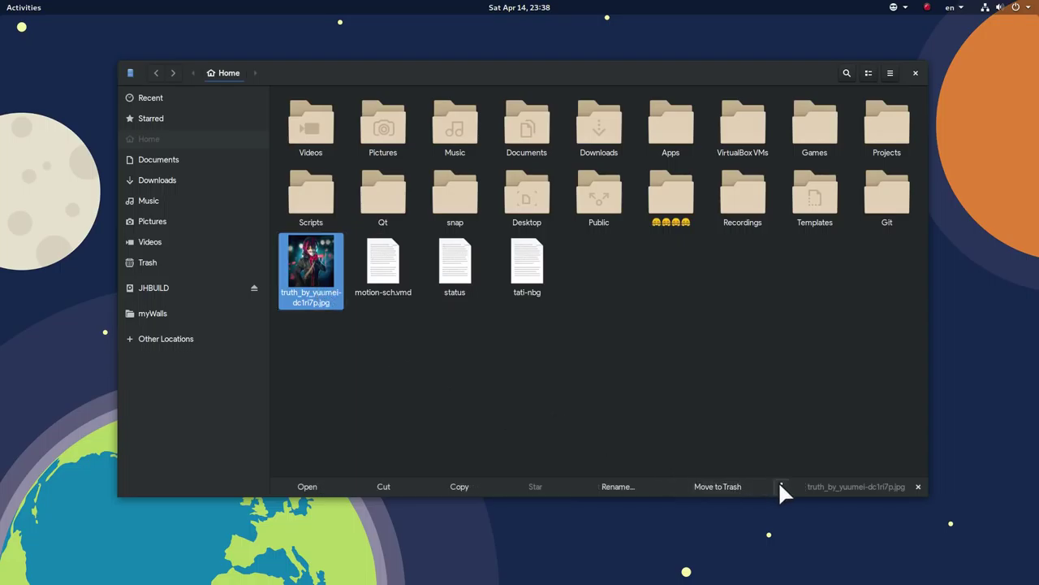
pyautogui.click(801, 467)
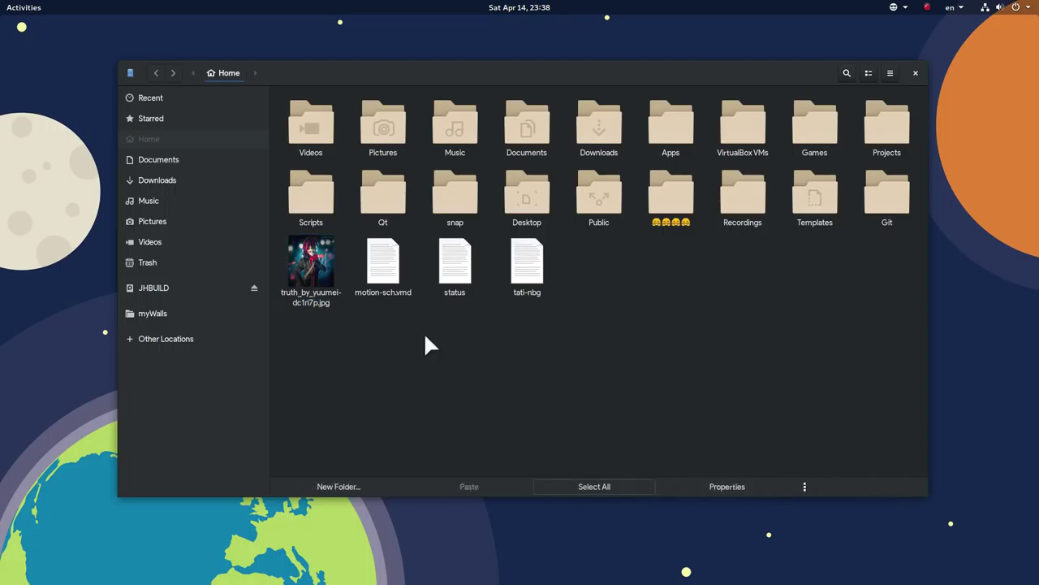
pyautogui.click(321, 280)
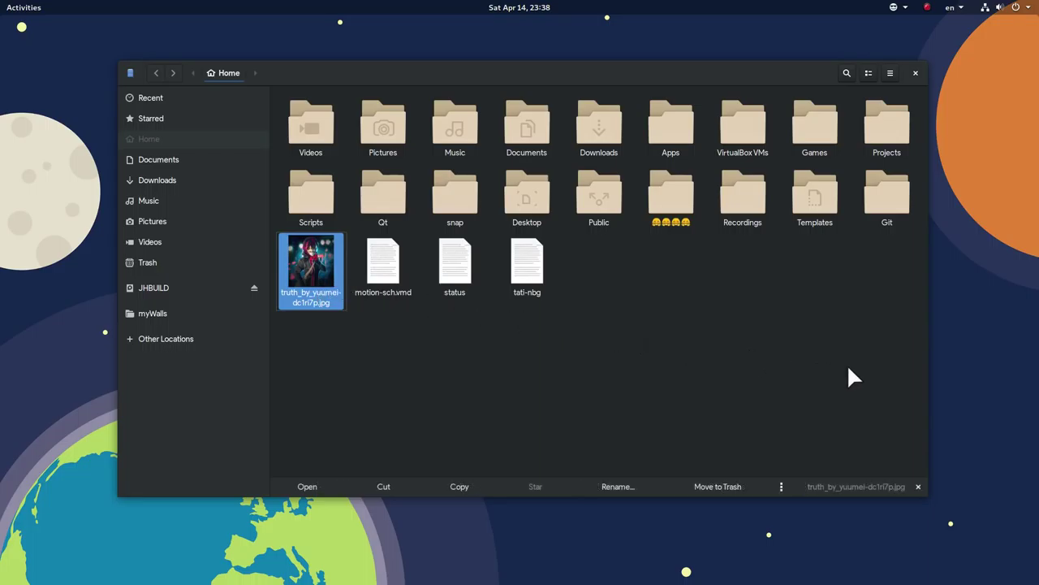
pyautogui.moveTo(924, 362); pyautogui.dragTo(891, 366)
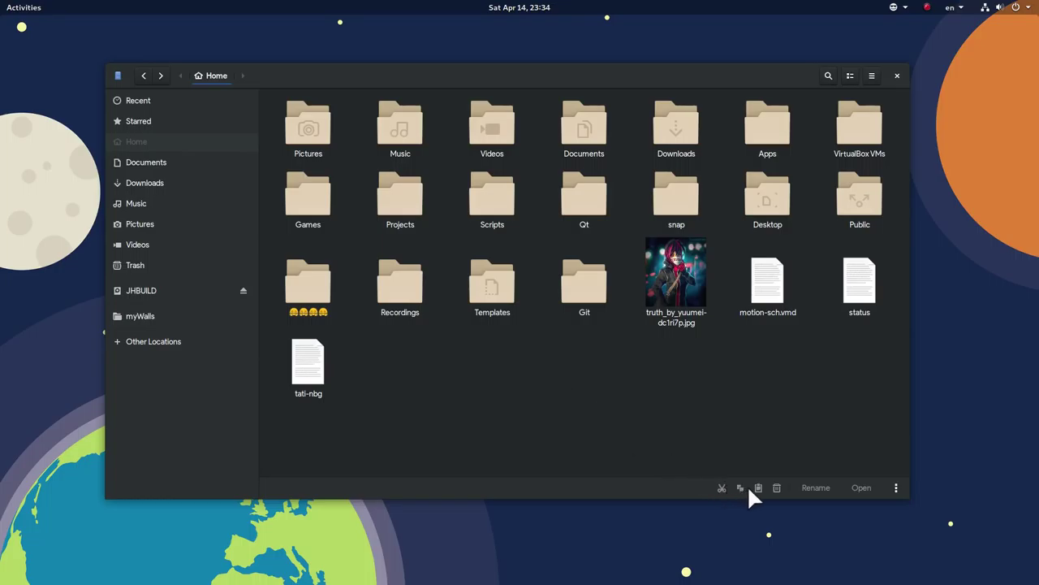
# Step: View the additional actions with nothing selected, and open and dismiss the rename prompt for truth_by_yuumei-dc1ri7p.jpg
pyautogui.click(896, 488)
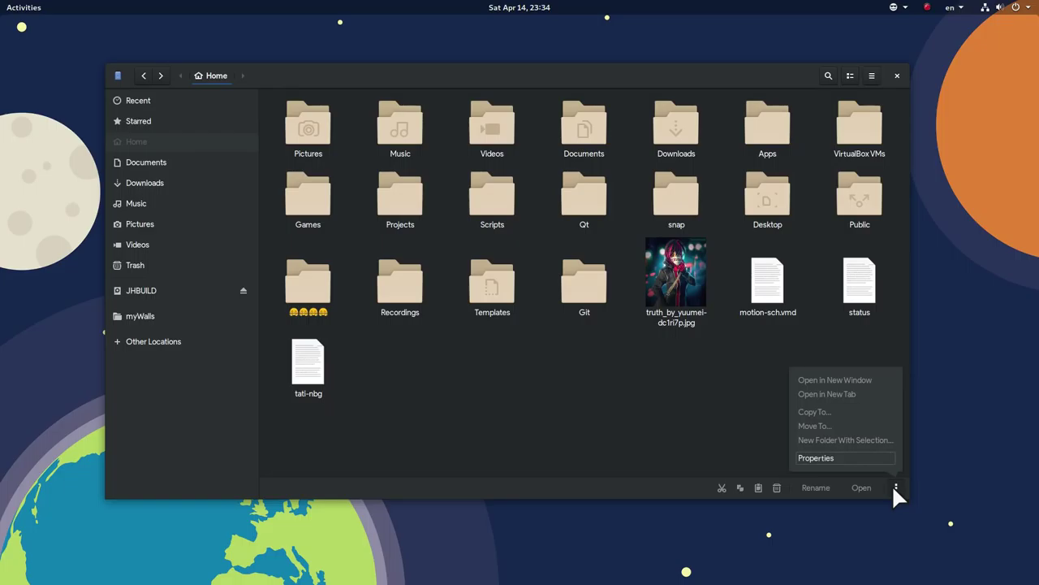
pyautogui.click(895, 487)
pyautogui.click(684, 314)
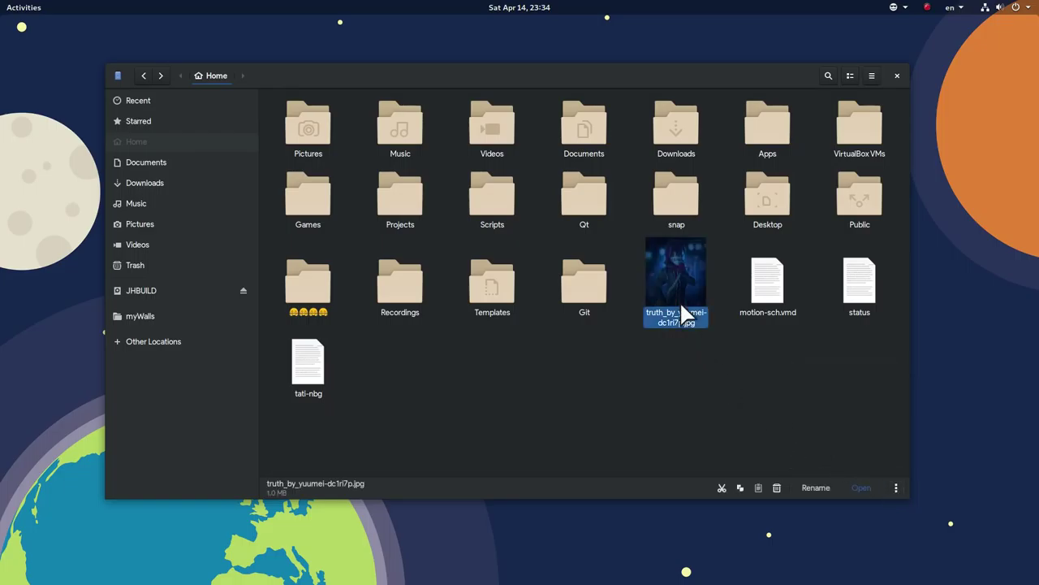
pyautogui.click(812, 480)
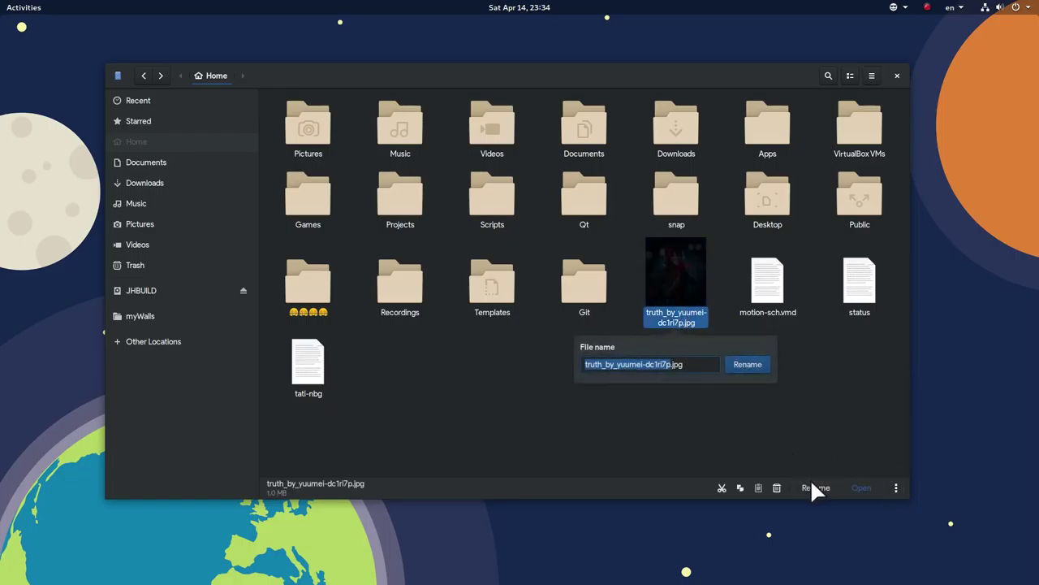
pyautogui.click(841, 476)
# Step: Open truth_by_yuumei-dc1ri7p.jpg in the image viewer and close the viewer
pyautogui.click(859, 488)
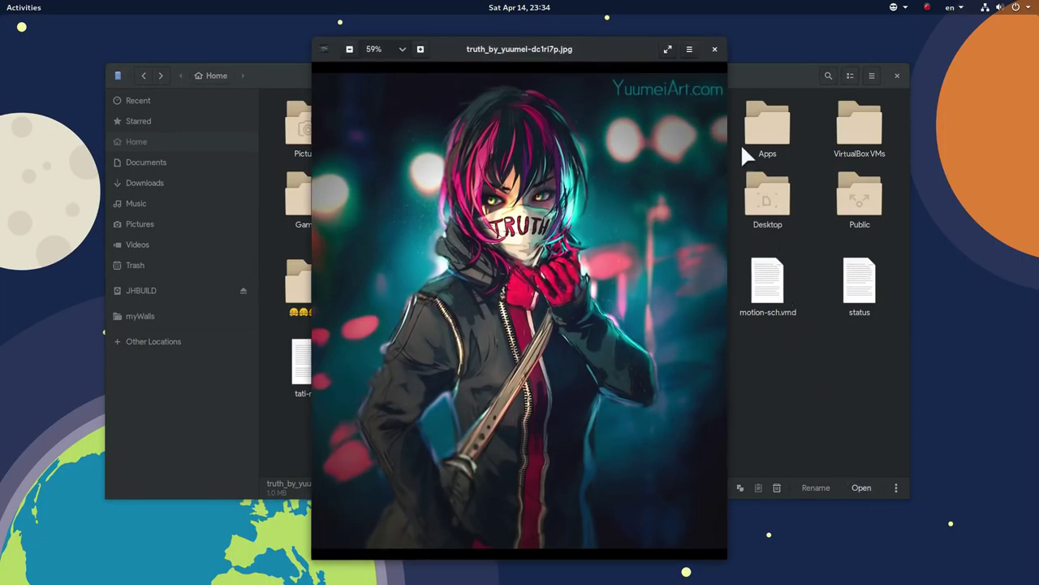
pyautogui.click(715, 48)
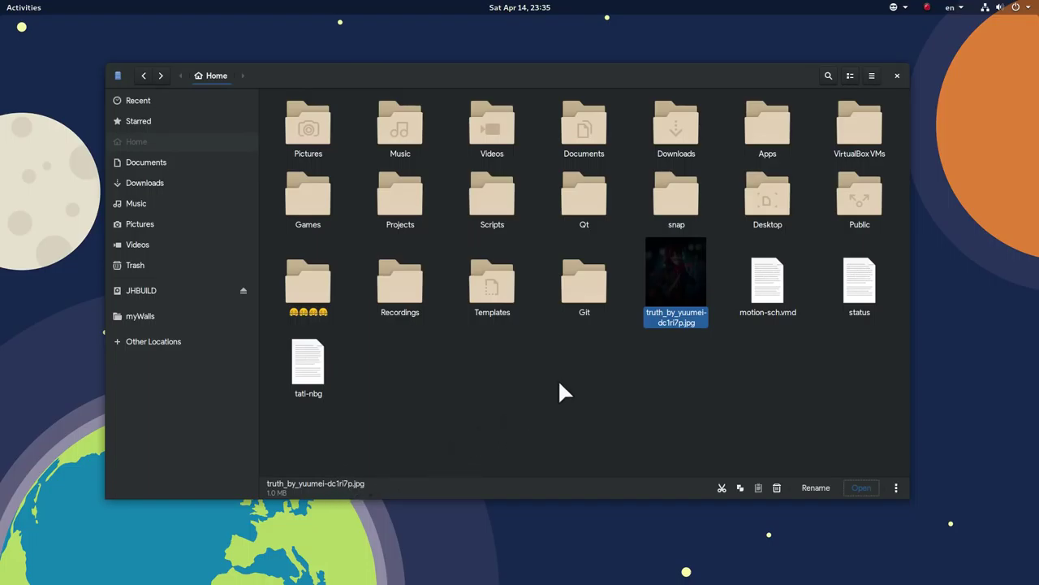
# Step: Add the Git folder to the image selection, and open the batch rename dialog before cancelling it
pyautogui.keyDown('ctrl'); pyautogui.click(594, 295); pyautogui.keyUp('ctrl')
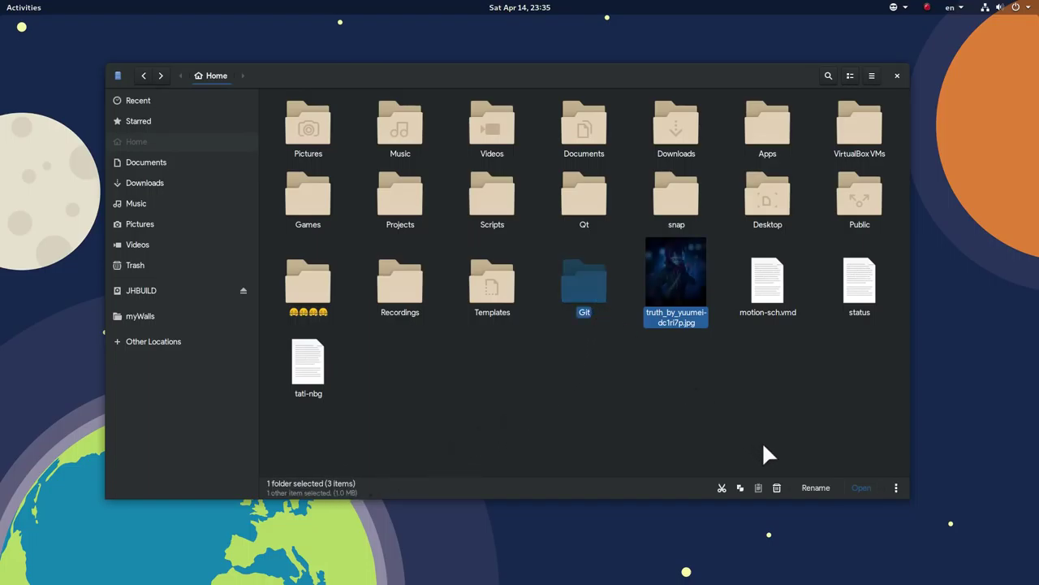
pyautogui.click(812, 487)
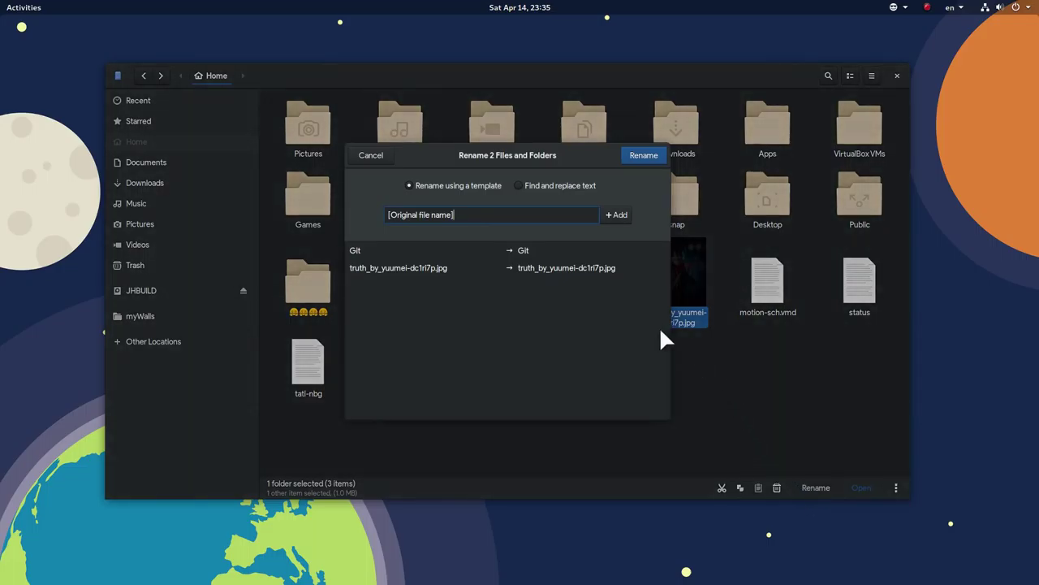
pyautogui.click(381, 155)
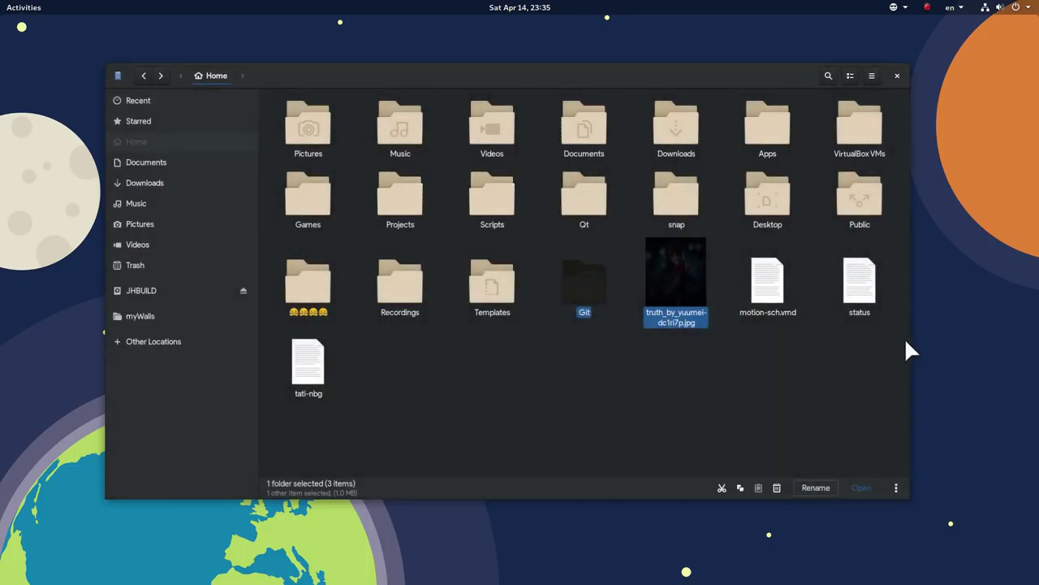
pyautogui.moveTo(914, 341); pyautogui.dragTo(910, 390)
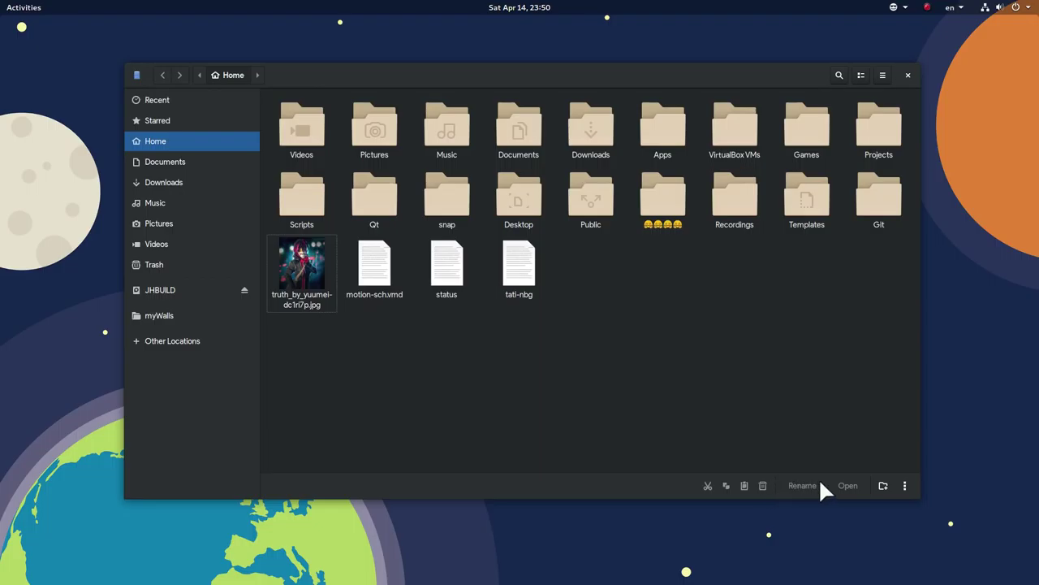
# Step: Open and dismiss the New Folder dialog, and view the additional actions with nothing selected
pyautogui.click(877, 482)
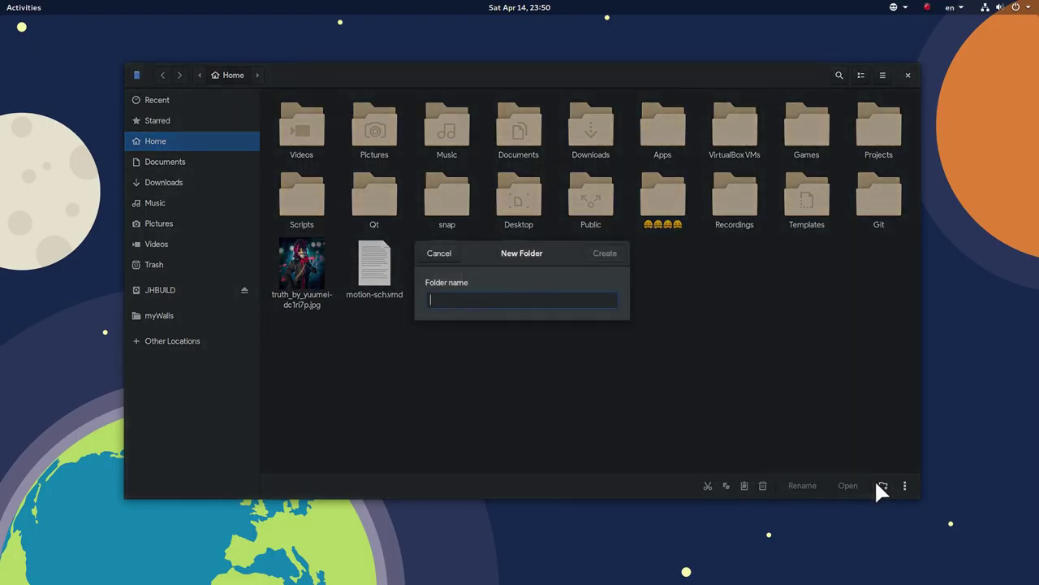
pyautogui.click(630, 394)
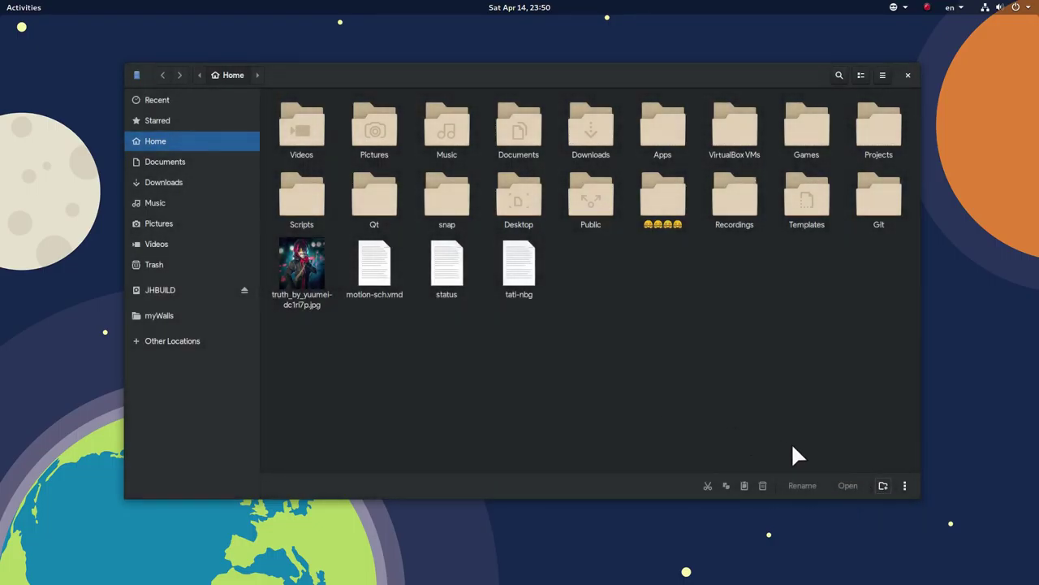
pyautogui.click(905, 485)
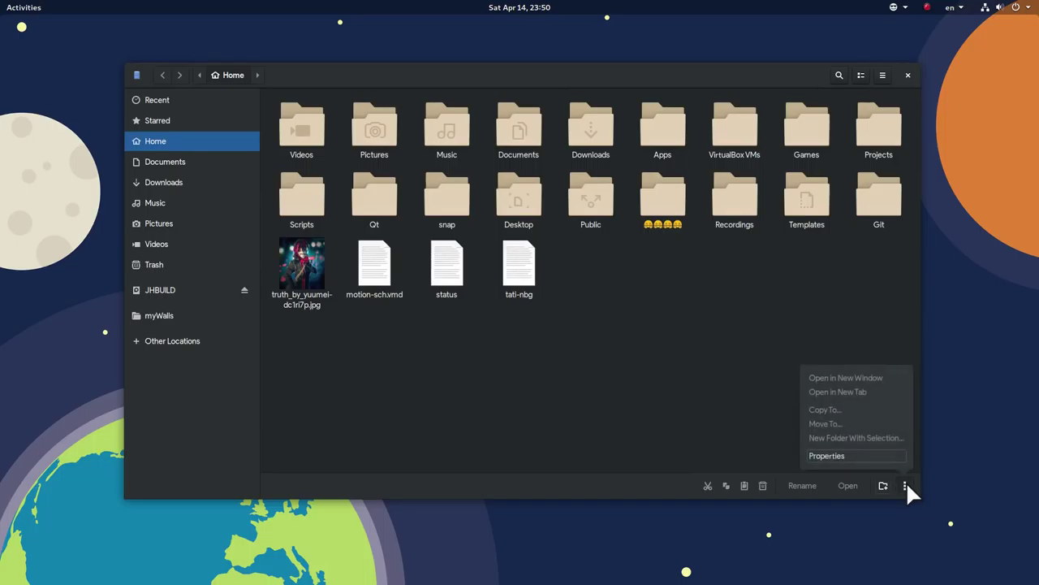
pyautogui.click(905, 485)
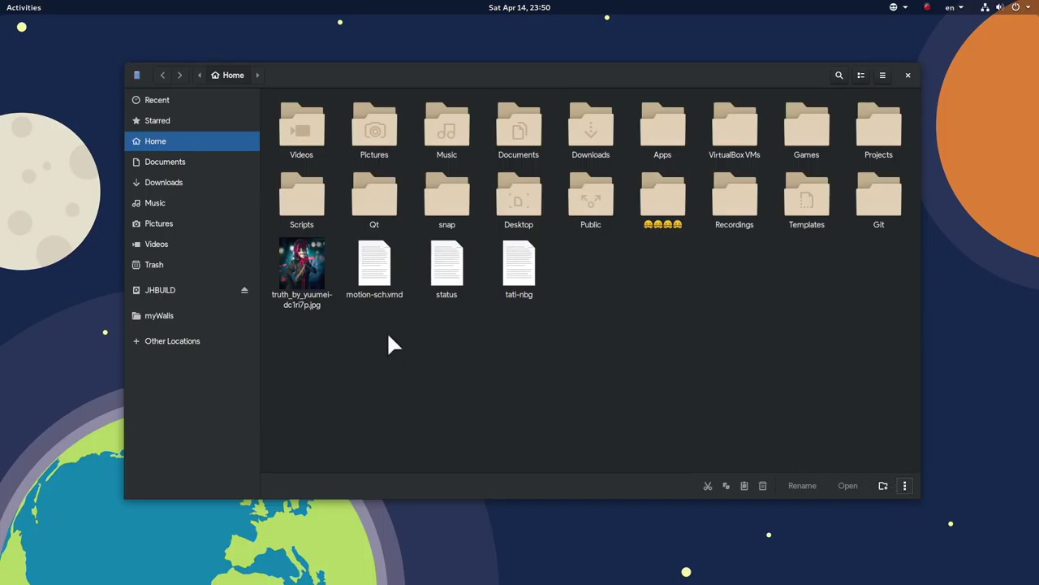
# Step: Copy truth_by_yuumei-dc1ri7p.jpg to the clipboard, and open and dismiss its rename prompt
pyautogui.click(315, 297)
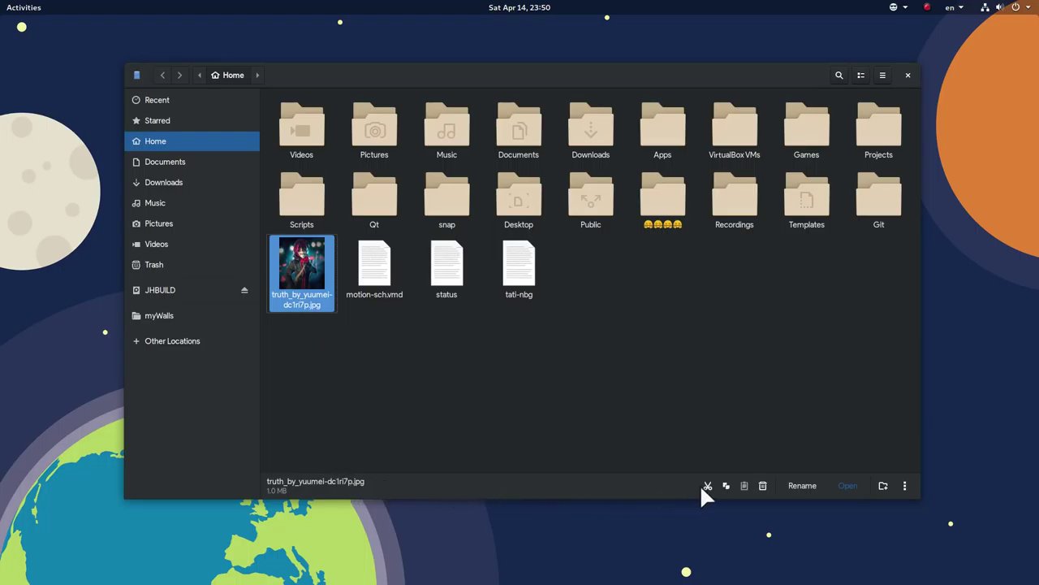
pyautogui.click(725, 485)
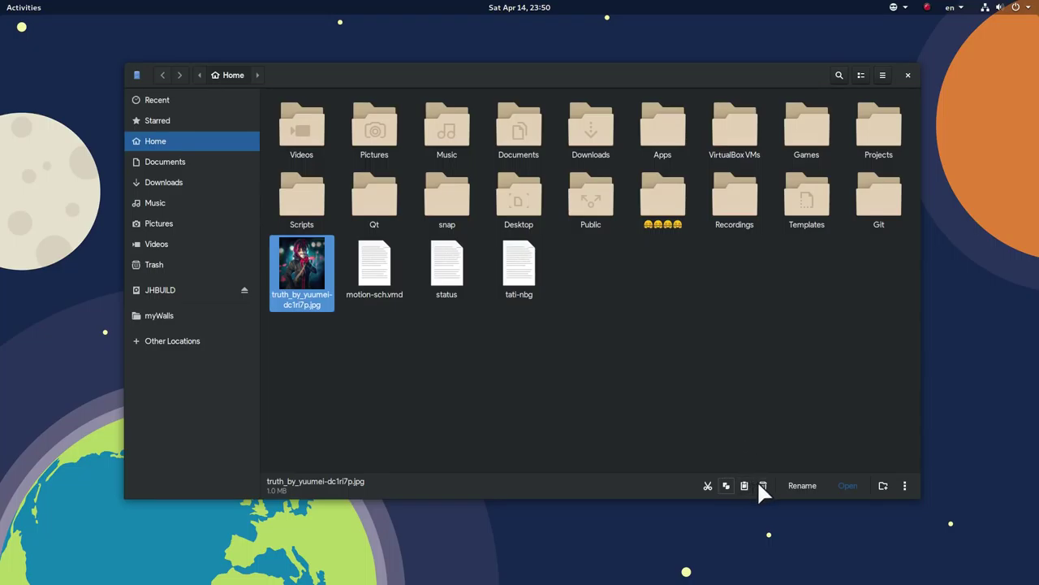
pyautogui.click(804, 484)
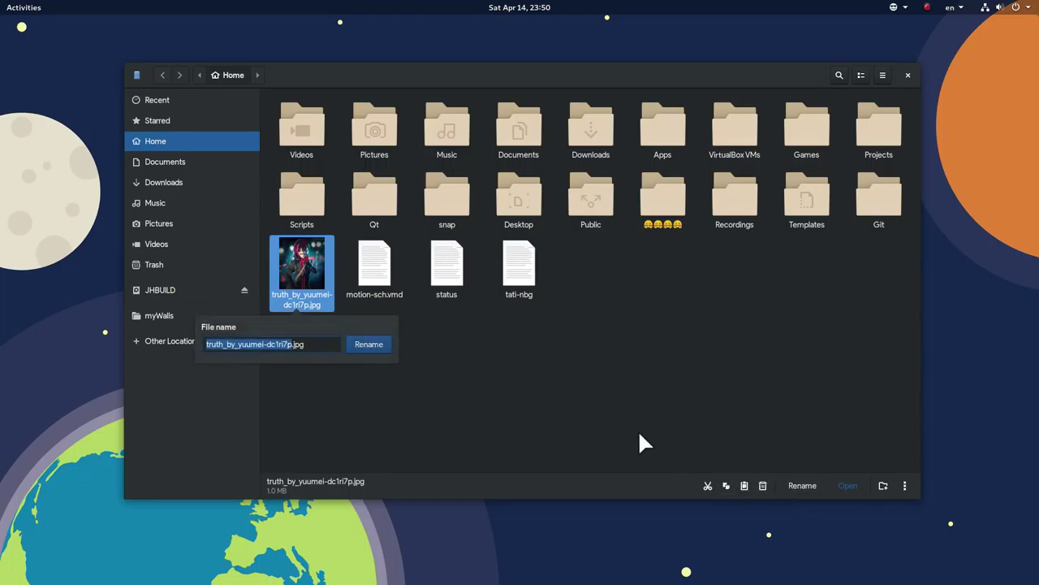
pyautogui.click(570, 420)
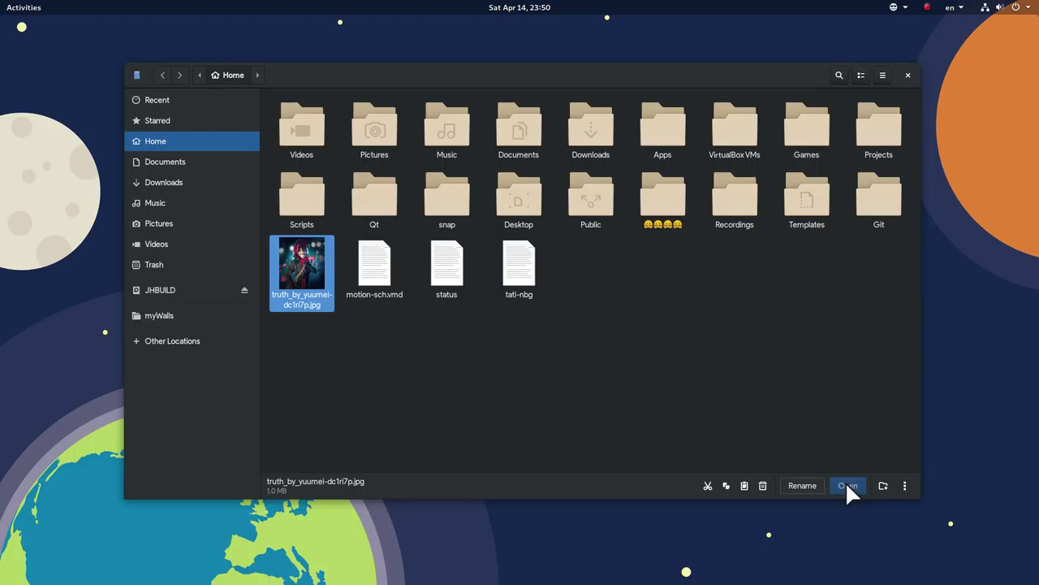
# Step: View the additional actions for the selected image, and narrow the file manager window to about half its width
pyautogui.click(904, 485)
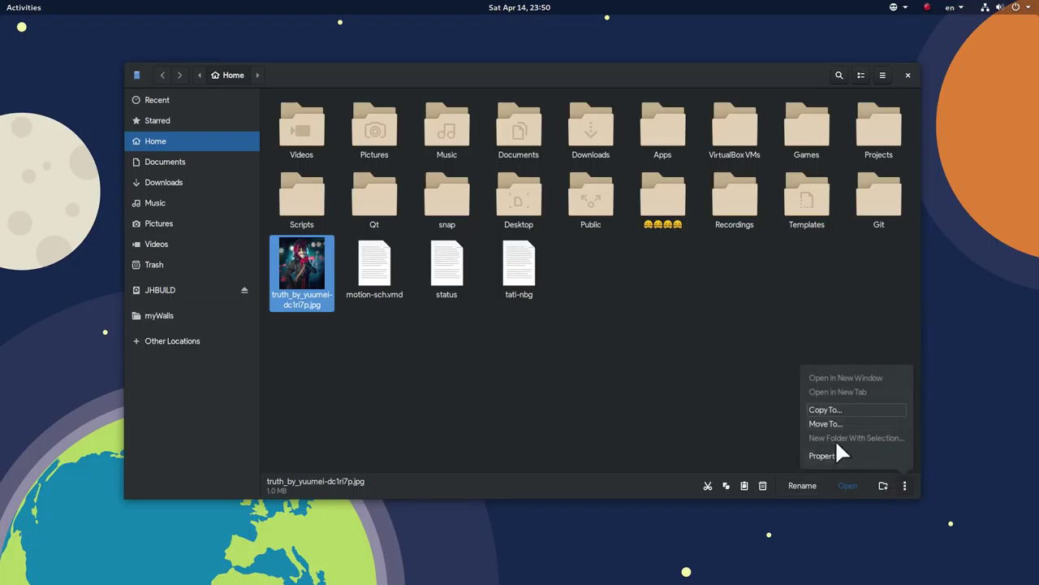
pyautogui.click(753, 409)
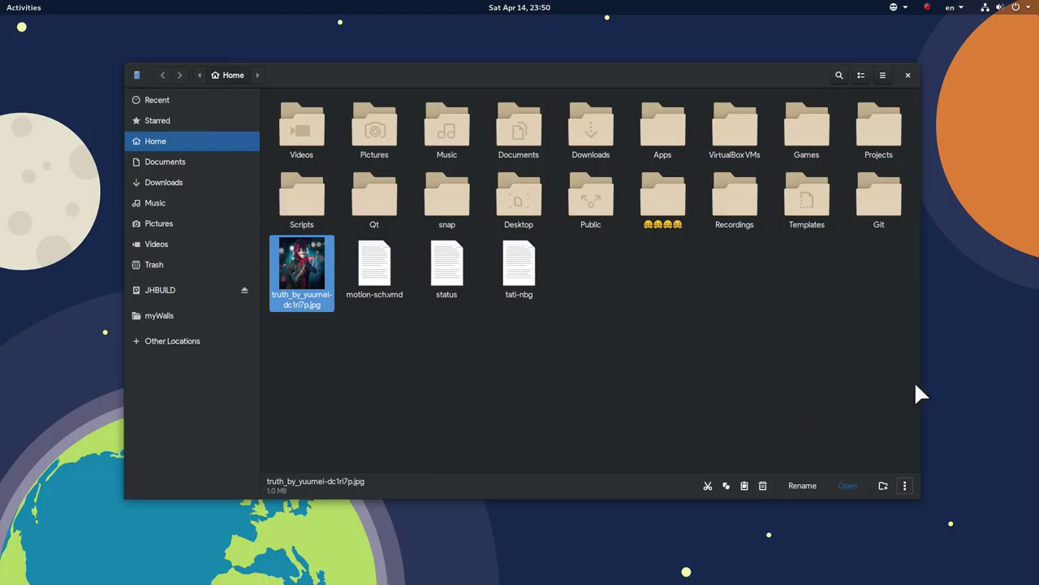
pyautogui.moveTo(921, 383); pyautogui.dragTo(521, 402)
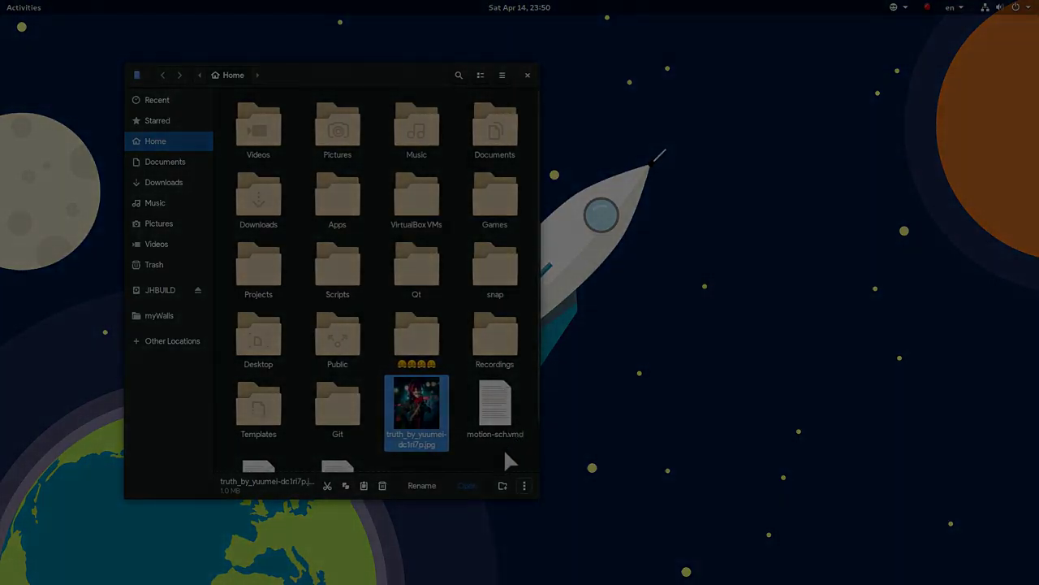